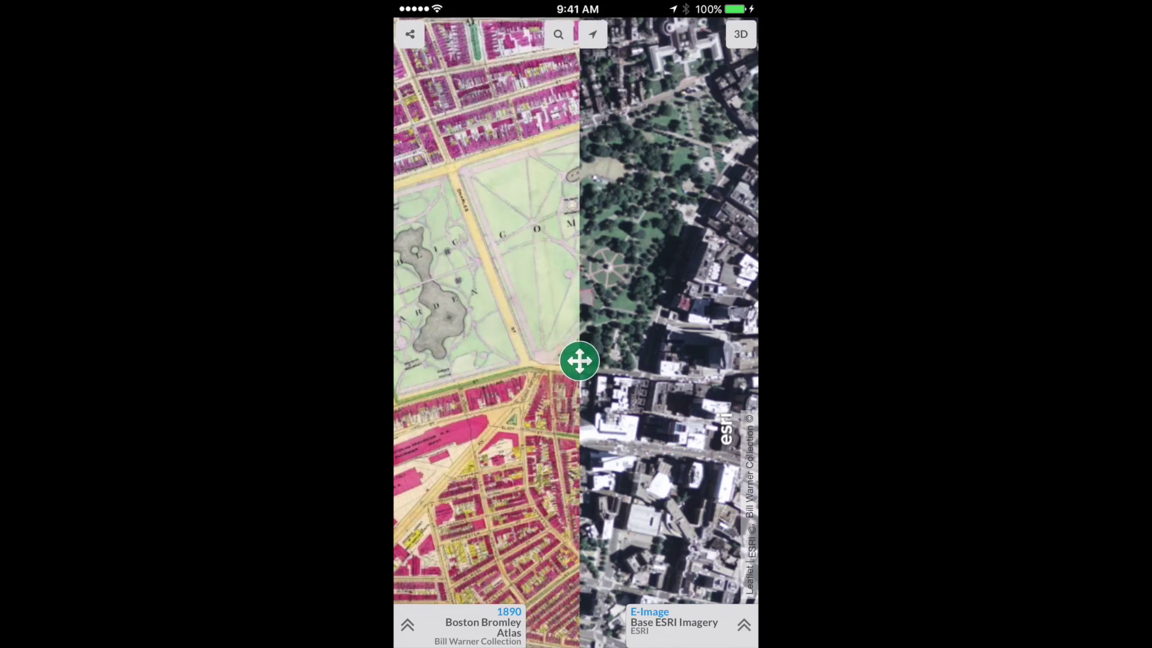
Adjust the swipe split to compare the 1890 Bromley Atlas with ESRI aerial imagery
drag(579, 360, 571, 332)
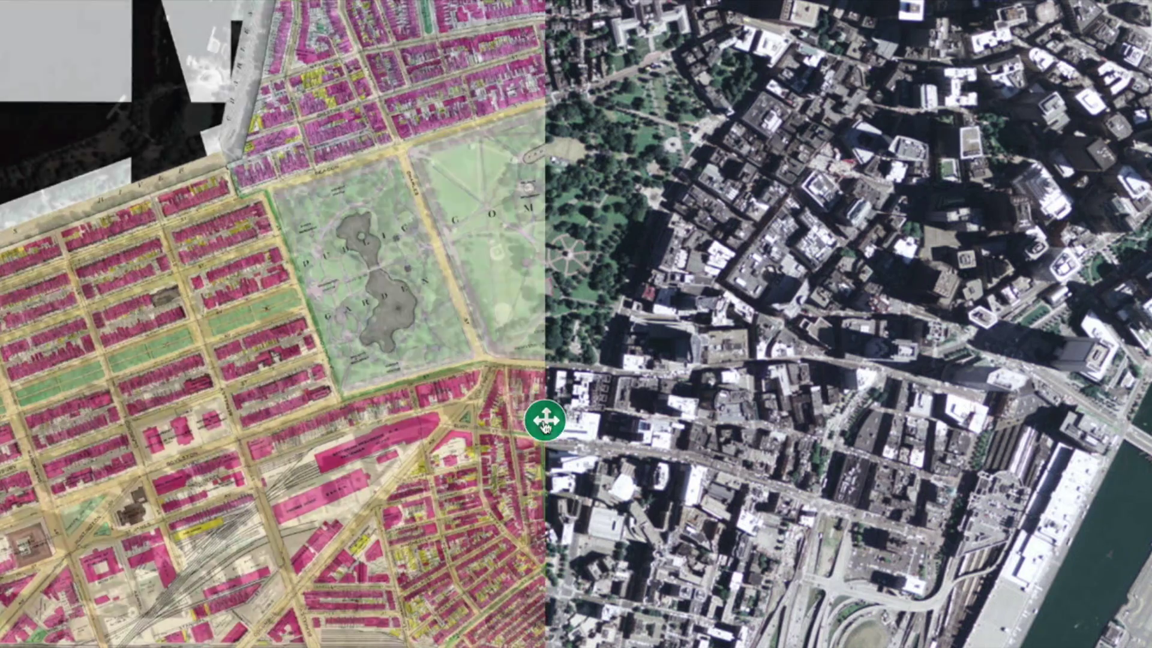
drag(544, 427, 589, 345)
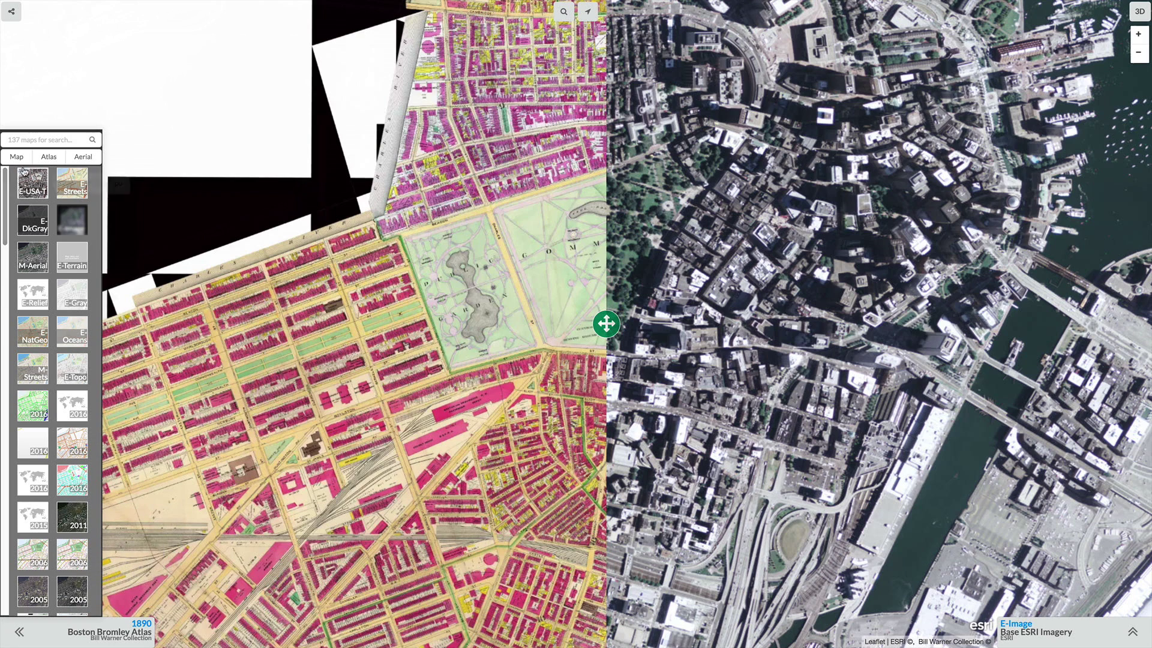
Load the 1917 Bromley Atlas on the left and filter the right-side catalogue to atlases
click(9, 140)
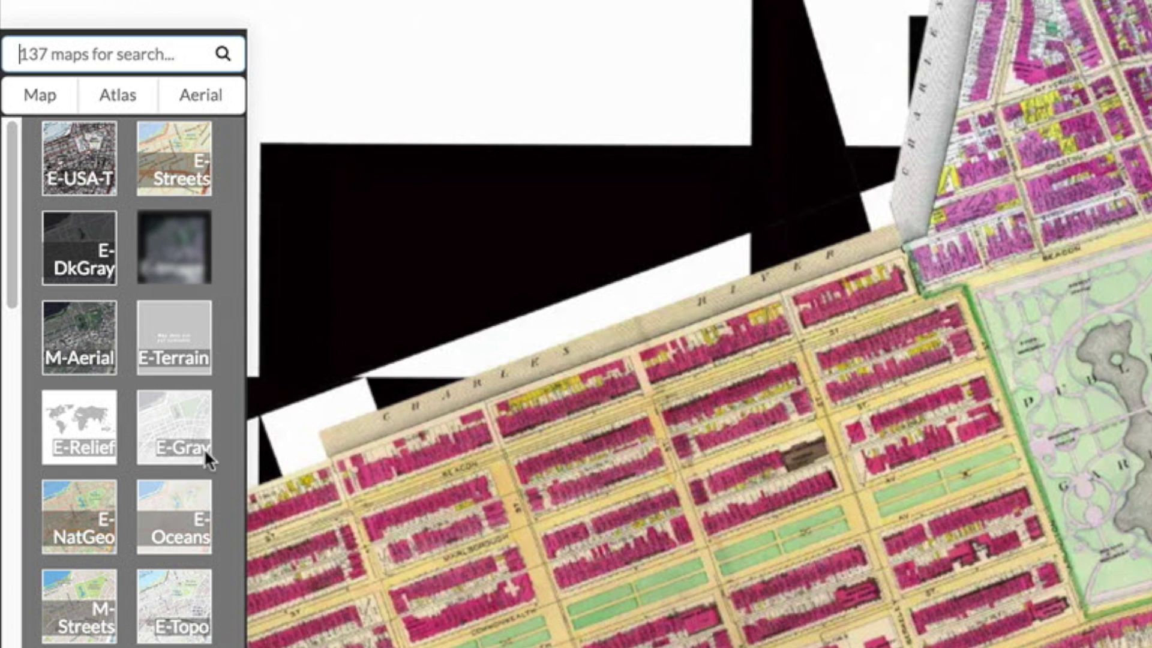
click(116, 96)
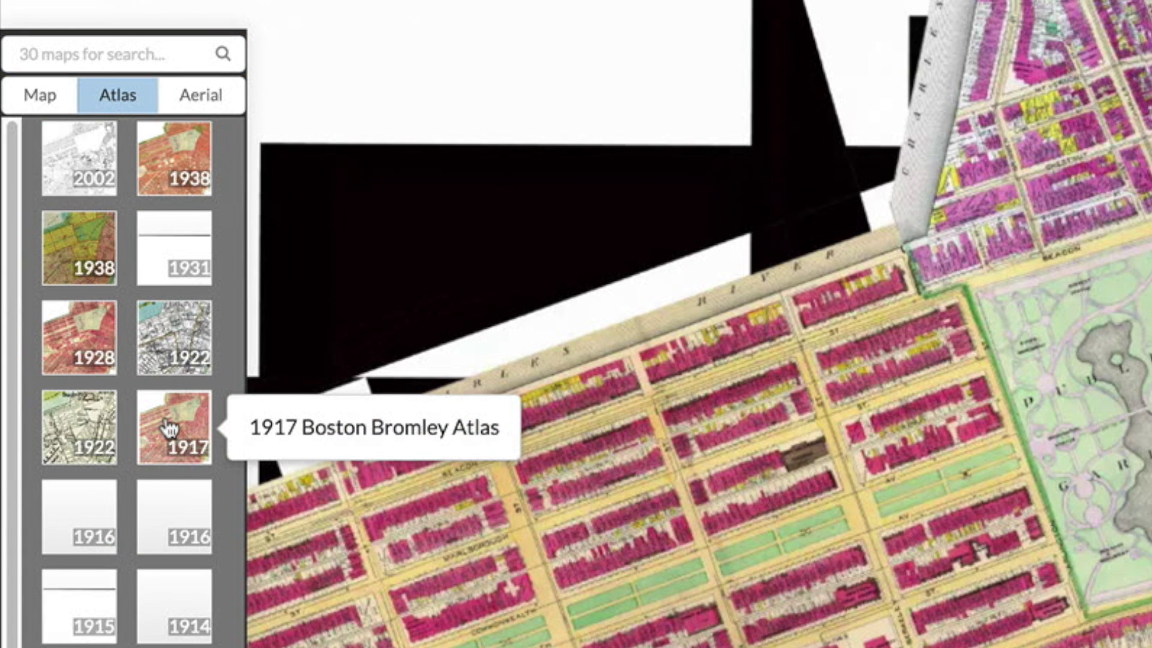
click(170, 429)
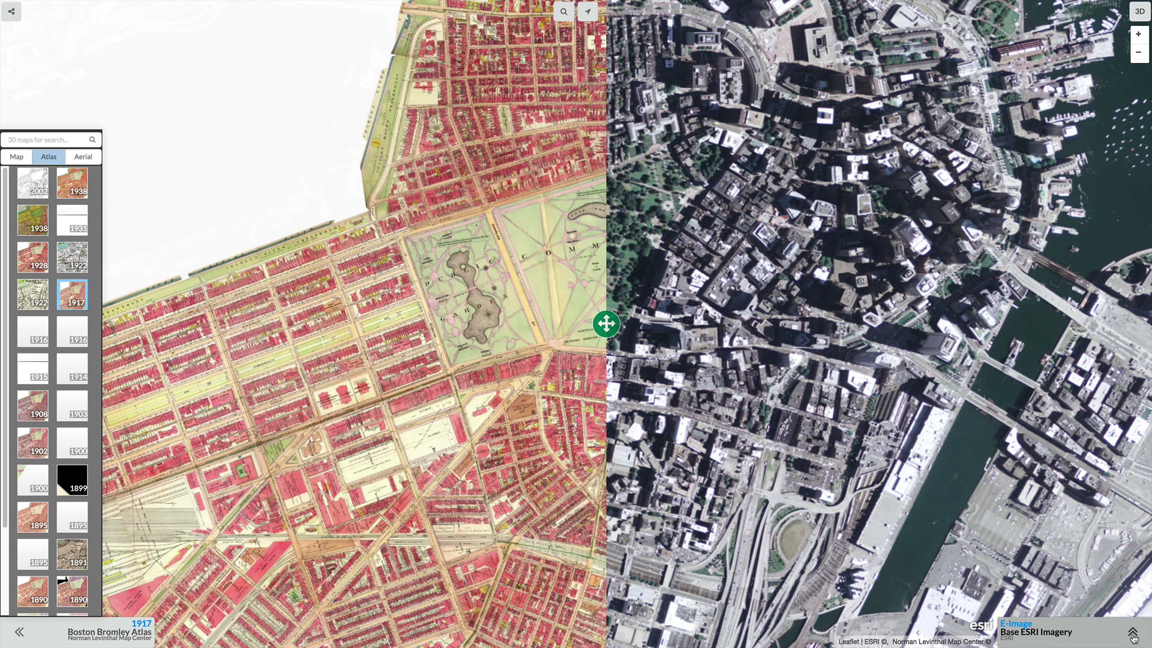
click(1131, 632)
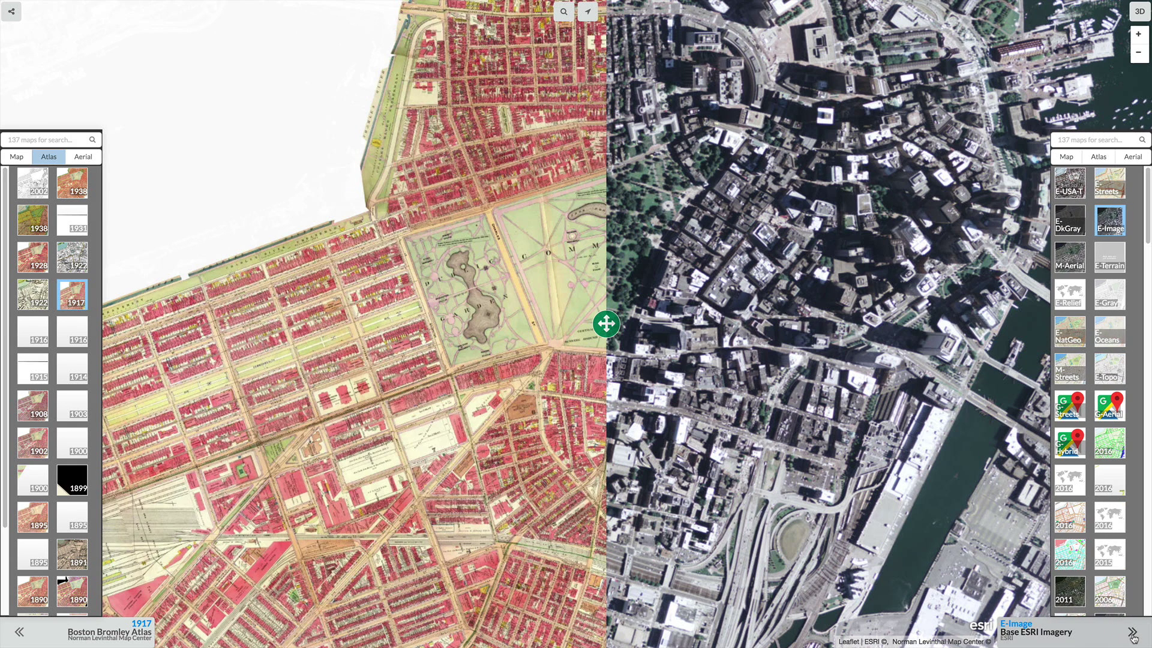
click(1098, 156)
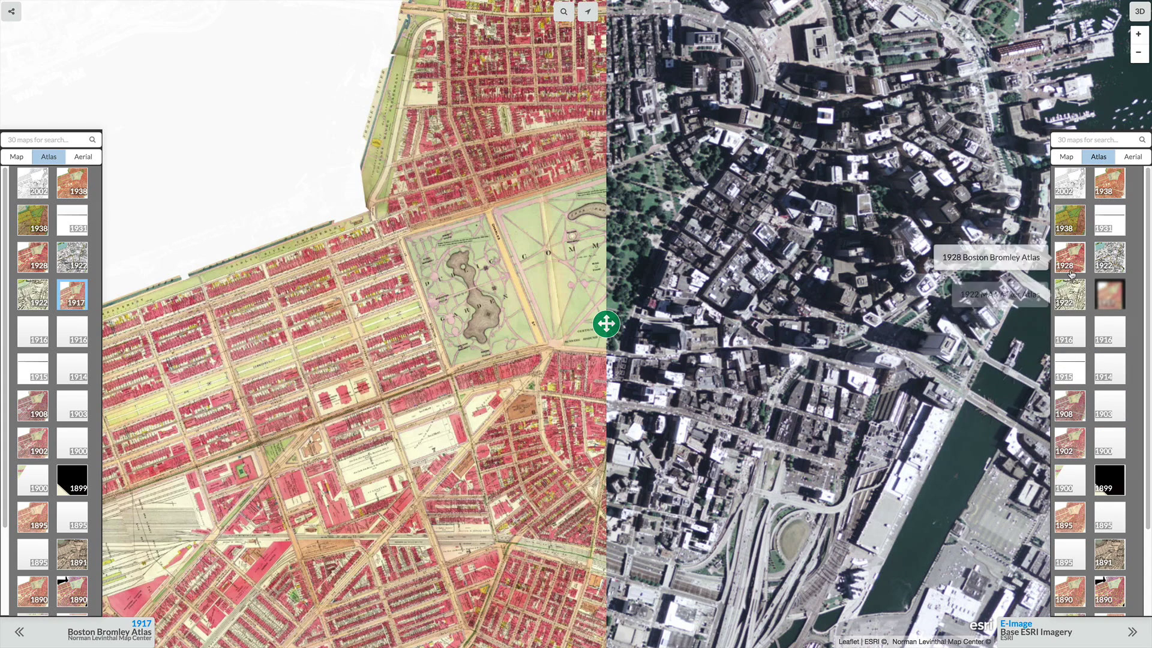
Set the right map to the 1895 Bromley Atlas and centre on South Station
click(1074, 522)
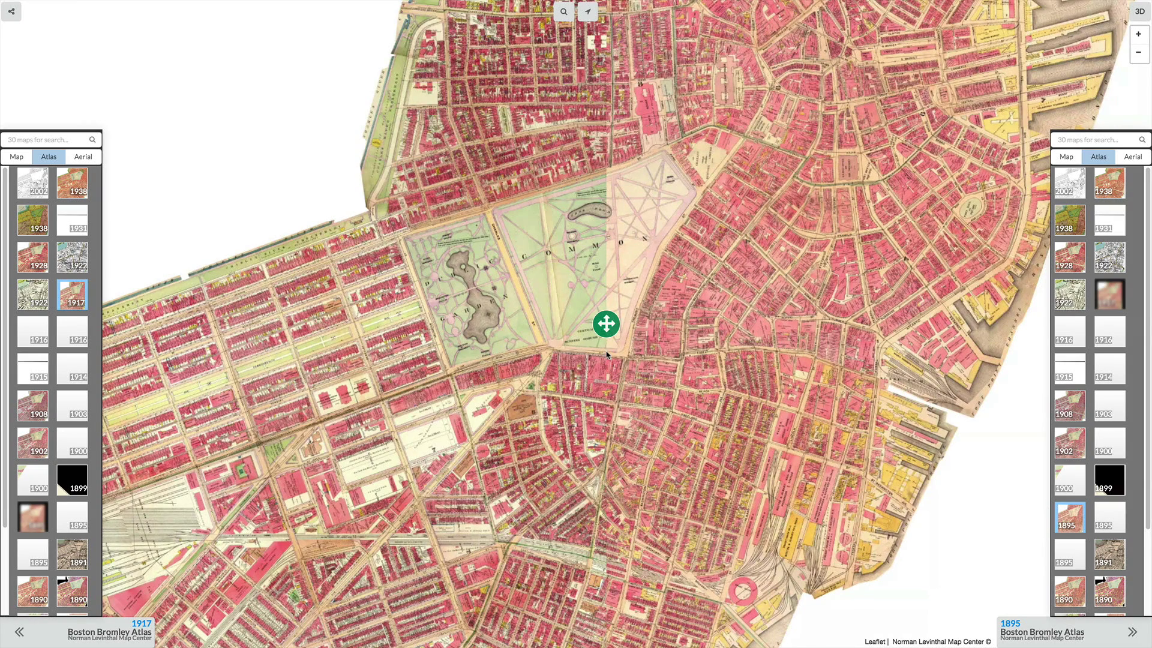
drag(608, 324, 980, 329)
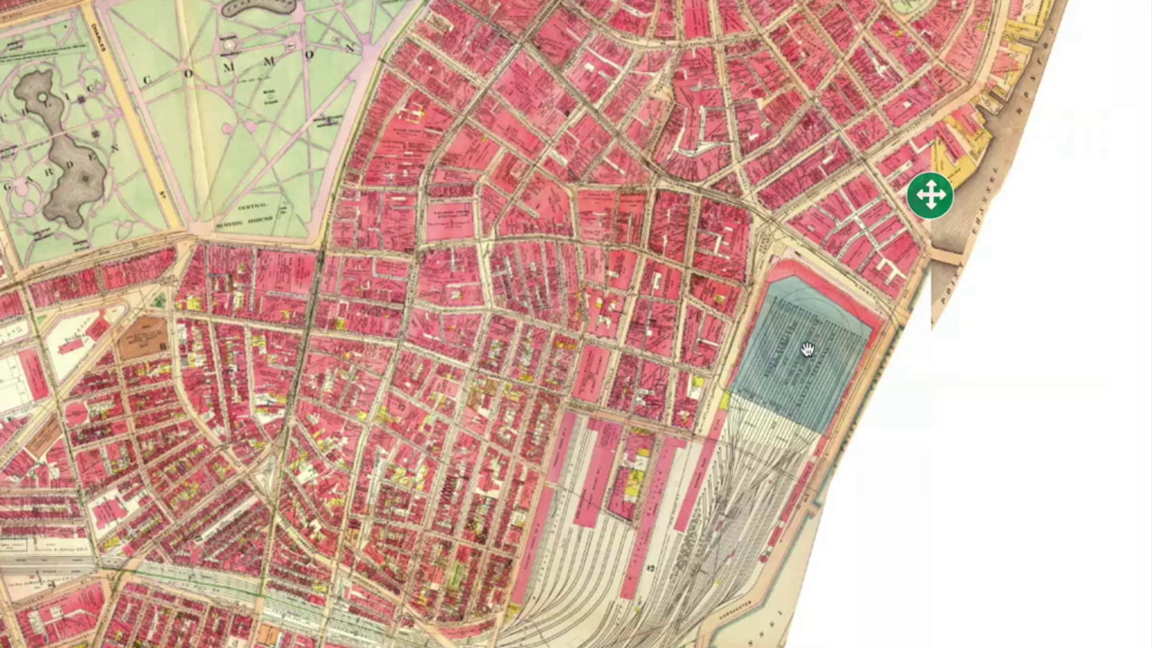
scroll(806, 349, up, 3)
drag(789, 347, 372, 179)
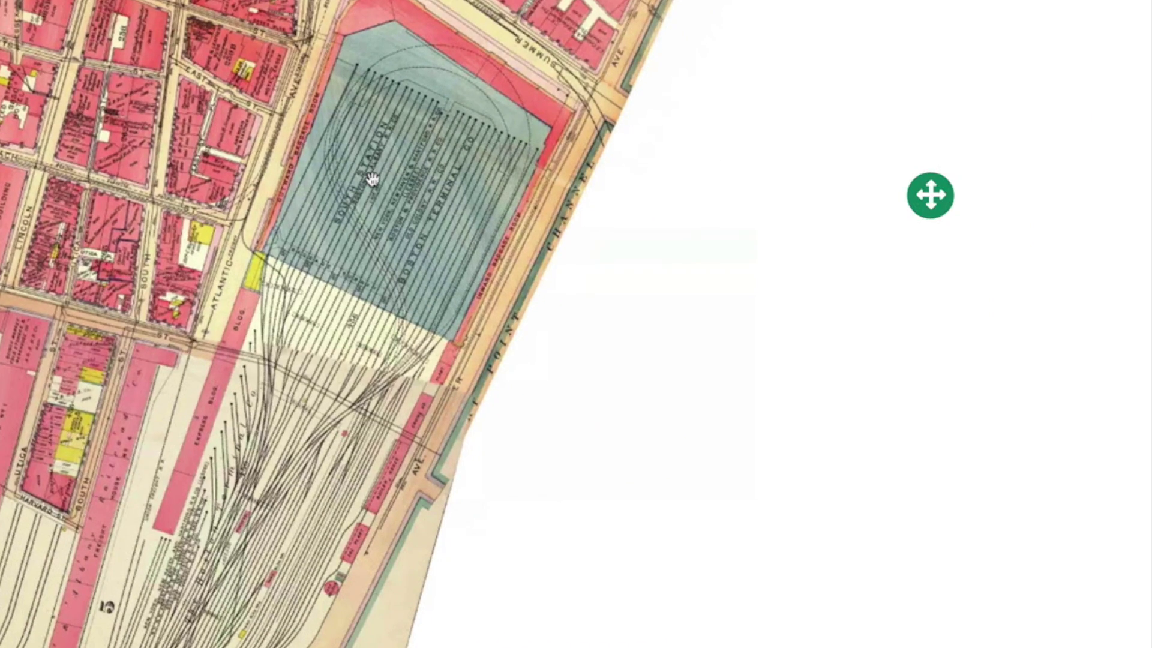
Swipe between the 1895 and 1917 atlases over South Station, then open the 3D view
scroll(372, 179, up, 3)
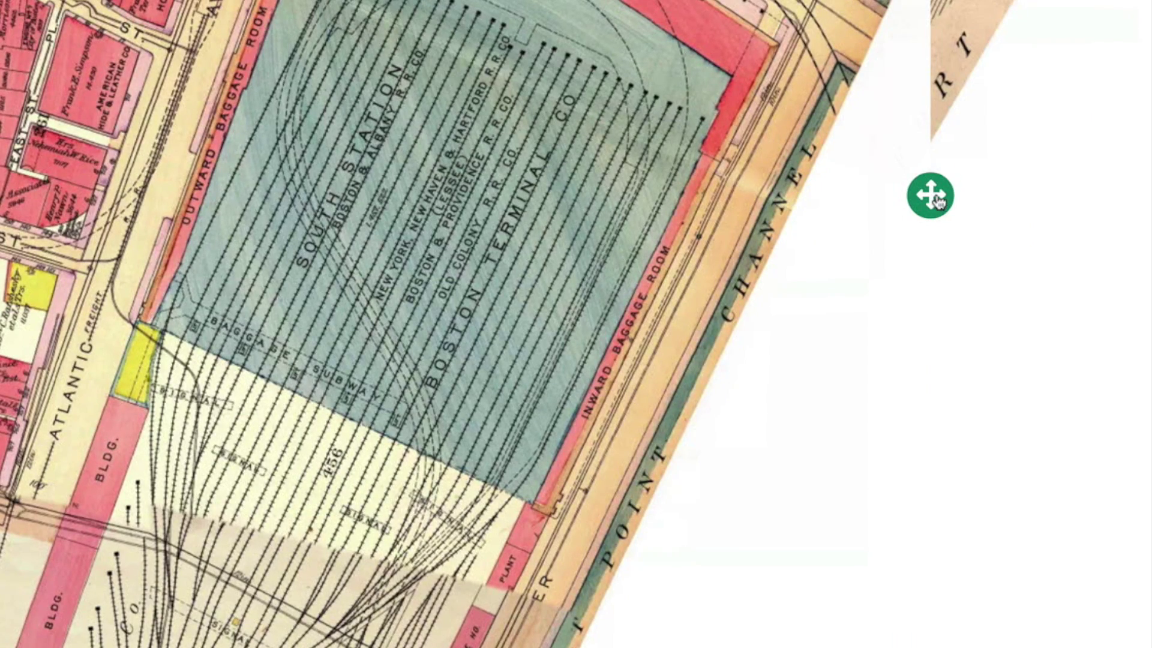
drag(937, 202, 0, 155)
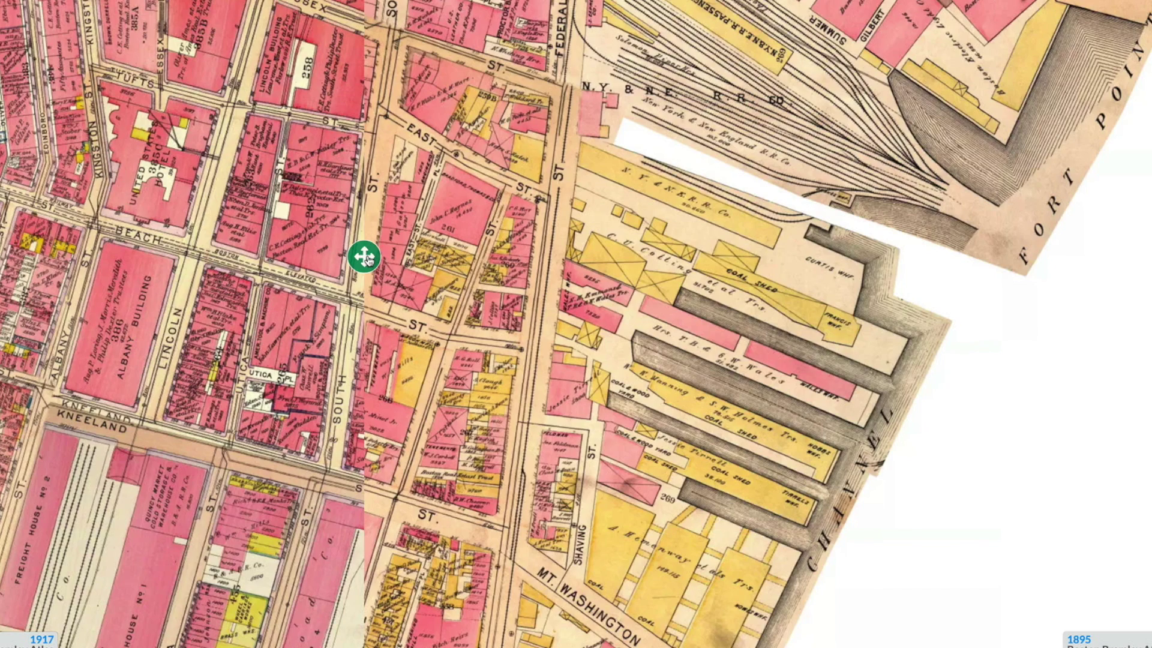
drag(367, 259, 954, 381)
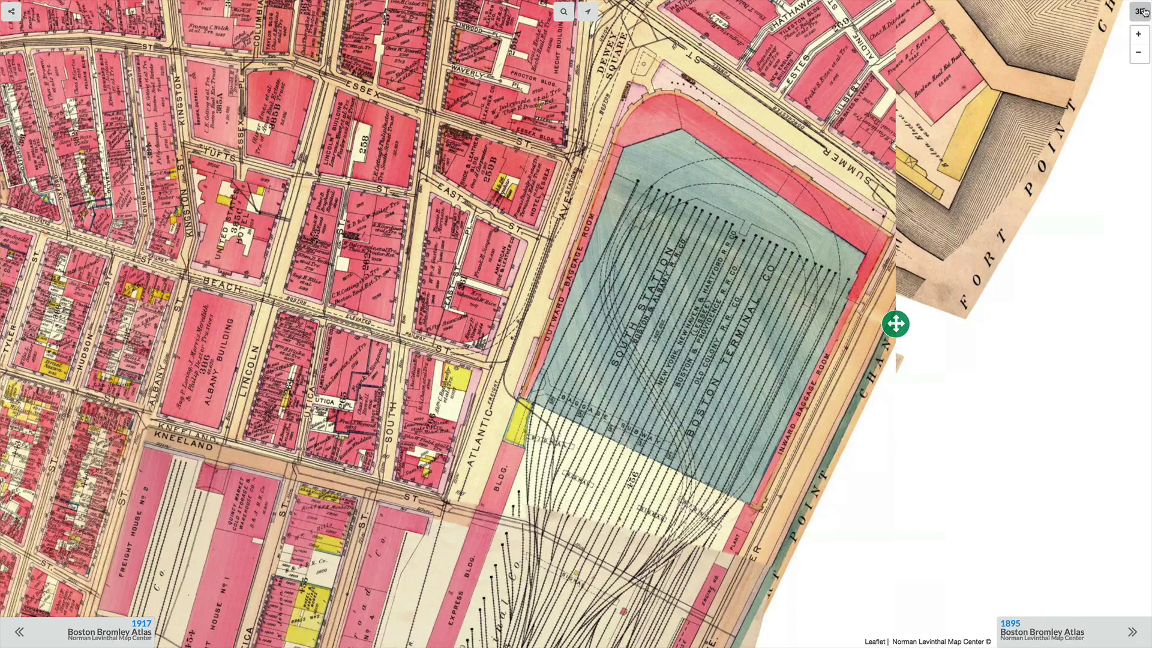
click(1140, 11)
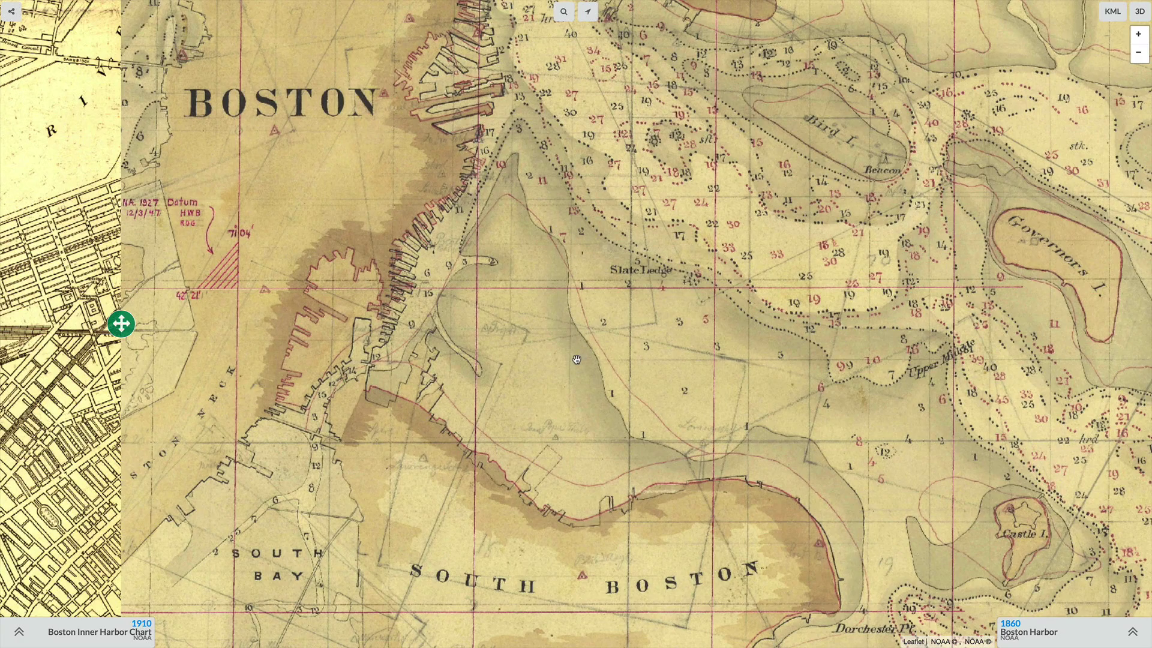
Compare the 1910 and 1860 harbor charts at South Bay, then open the 1910 chart in Google Earth
drag(576, 359, 583, 359)
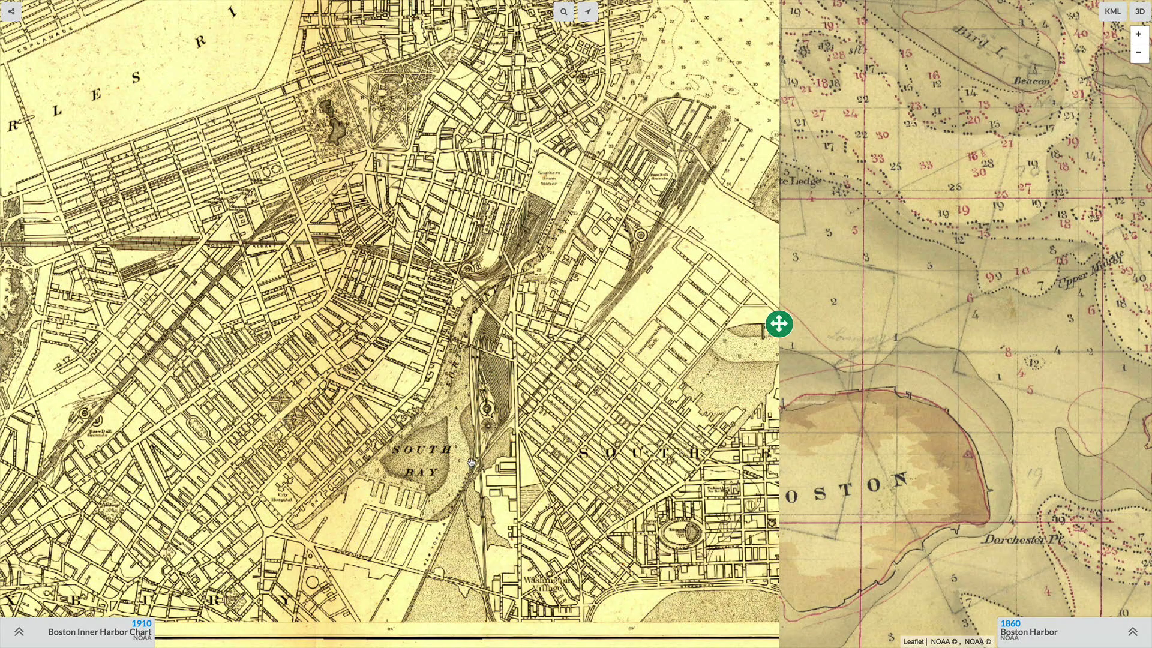
drag(471, 459, 545, 384)
scroll(509, 406, up, 1)
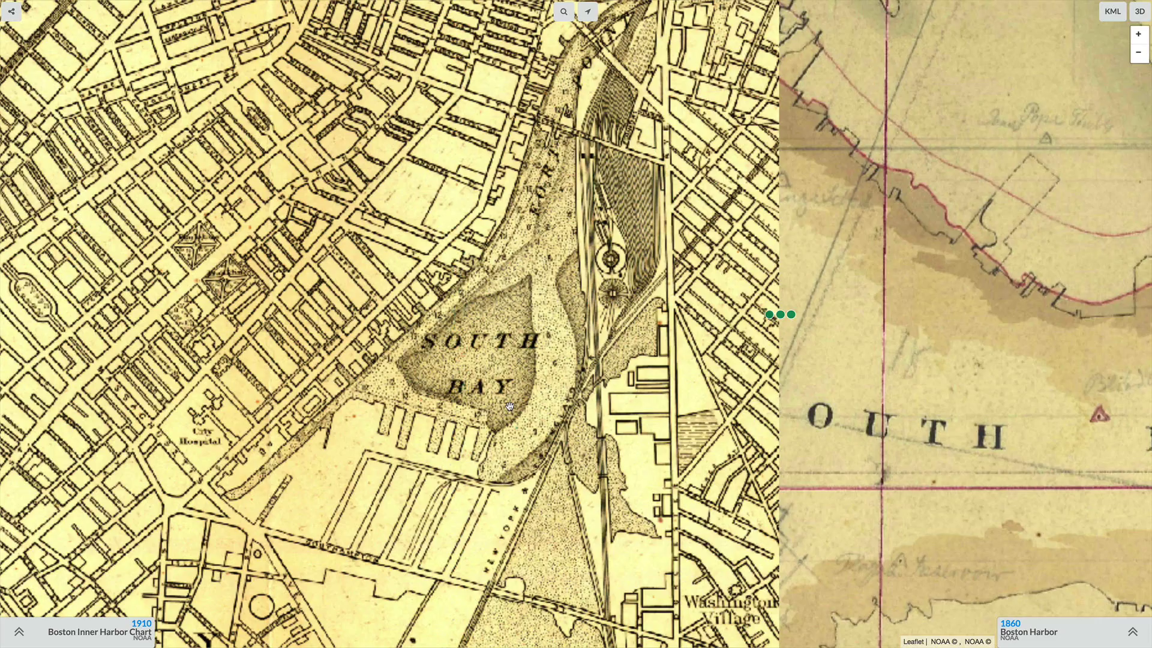
drag(778, 322, 690, 355)
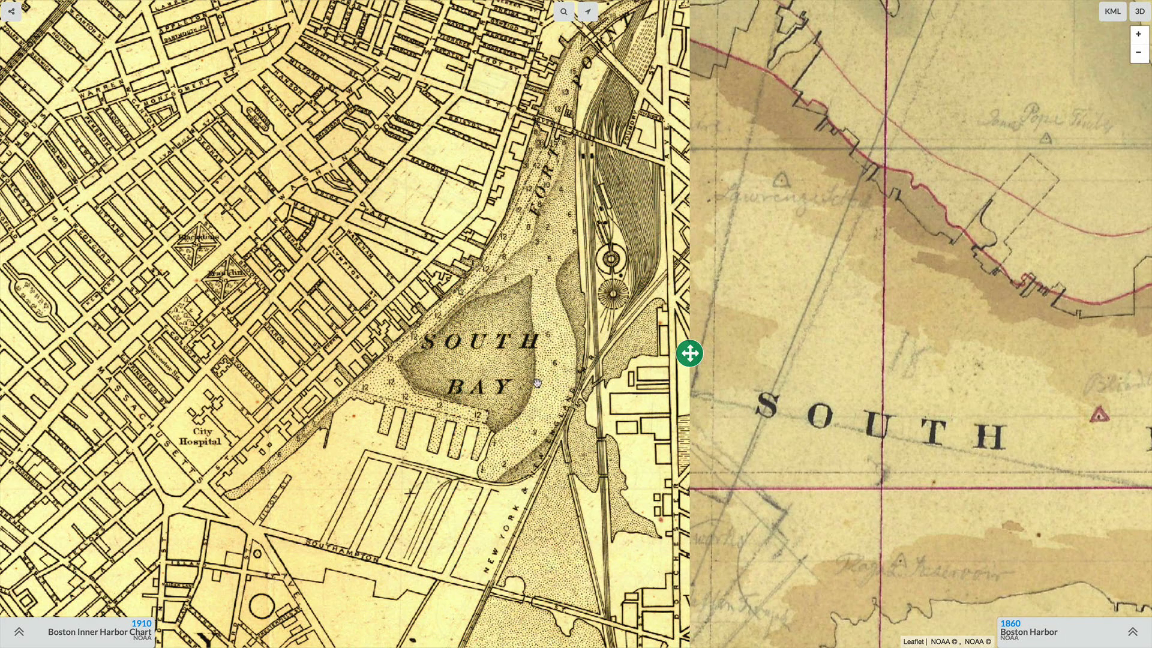
click(1114, 13)
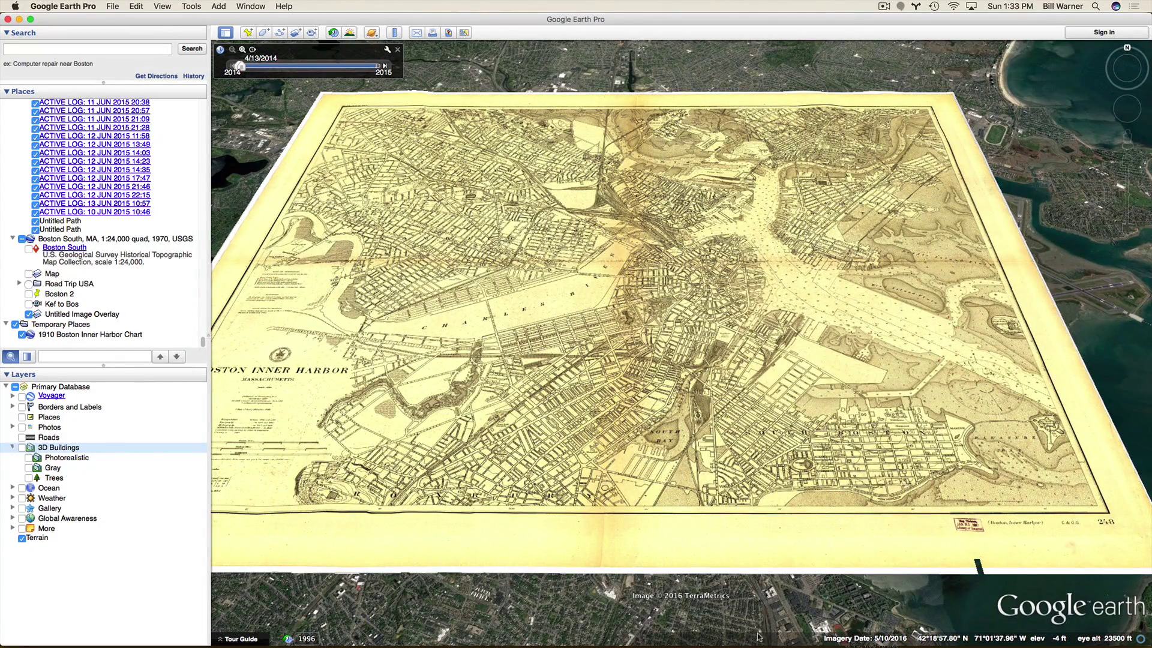
Turn on Google Earth's 3D Buildings layer over the draped 1910 harbor chart
click(22, 448)
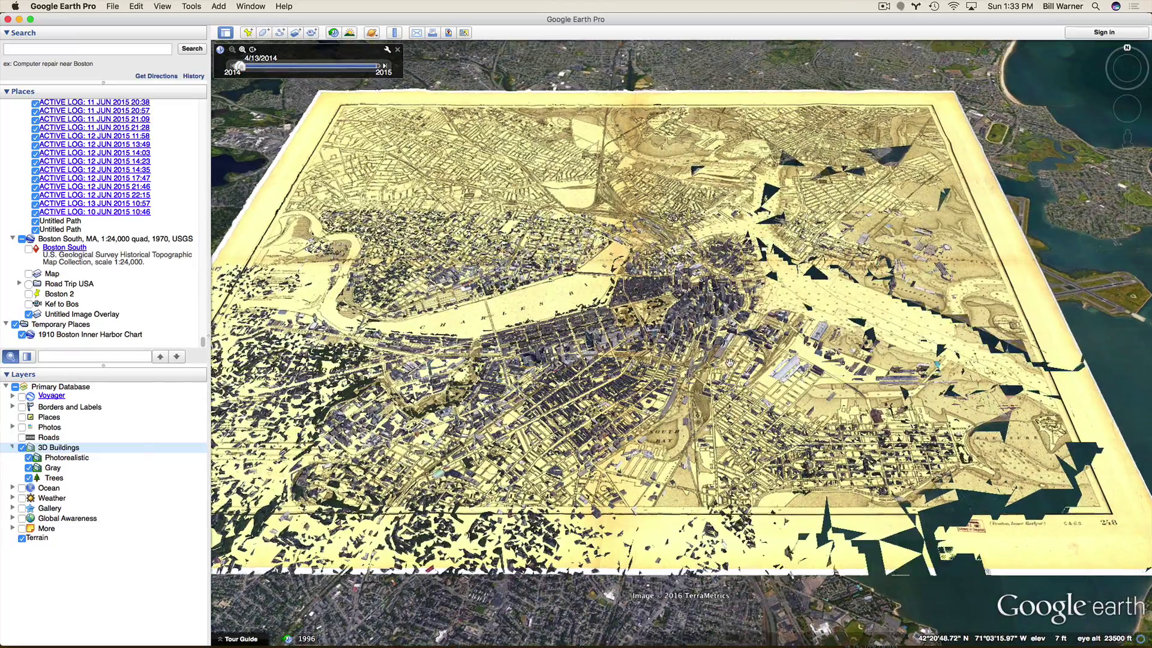
scroll(655, 421, up, 10)
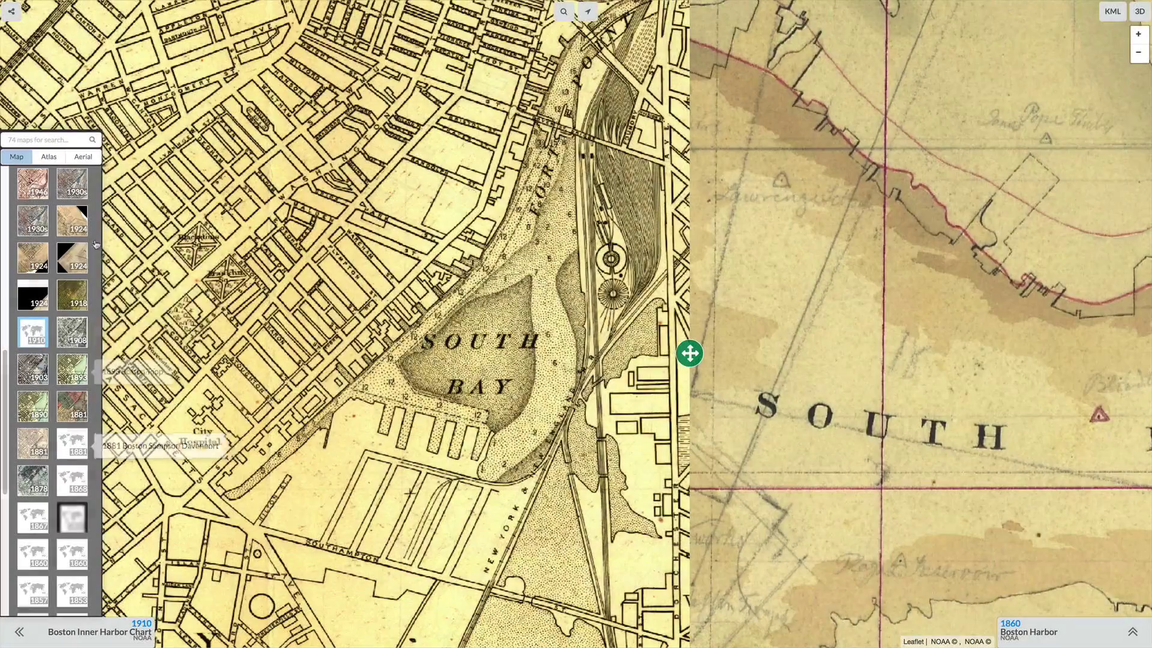
Compare the 1952 Boston Metro Aerial with the 1860 harbor map, then bring up sharing
click(83, 157)
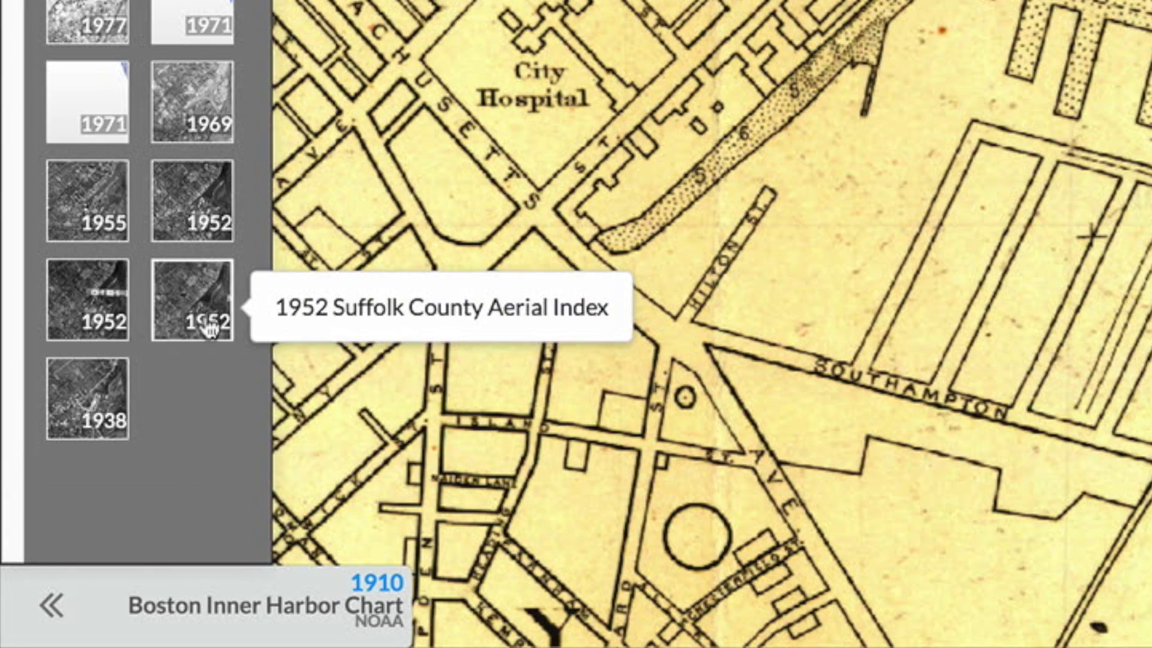
click(220, 211)
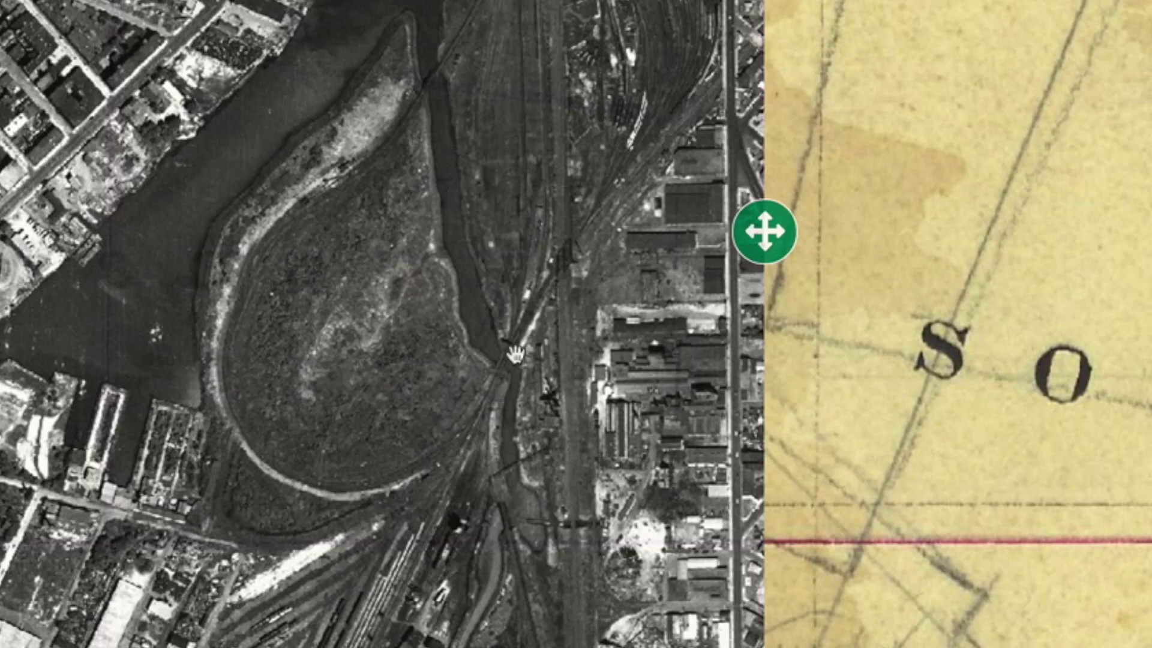
mouse_move(768, 272)
mouse_down()
mouse_move(762, 477)
mouse_move(775, 258)
mouse_up()
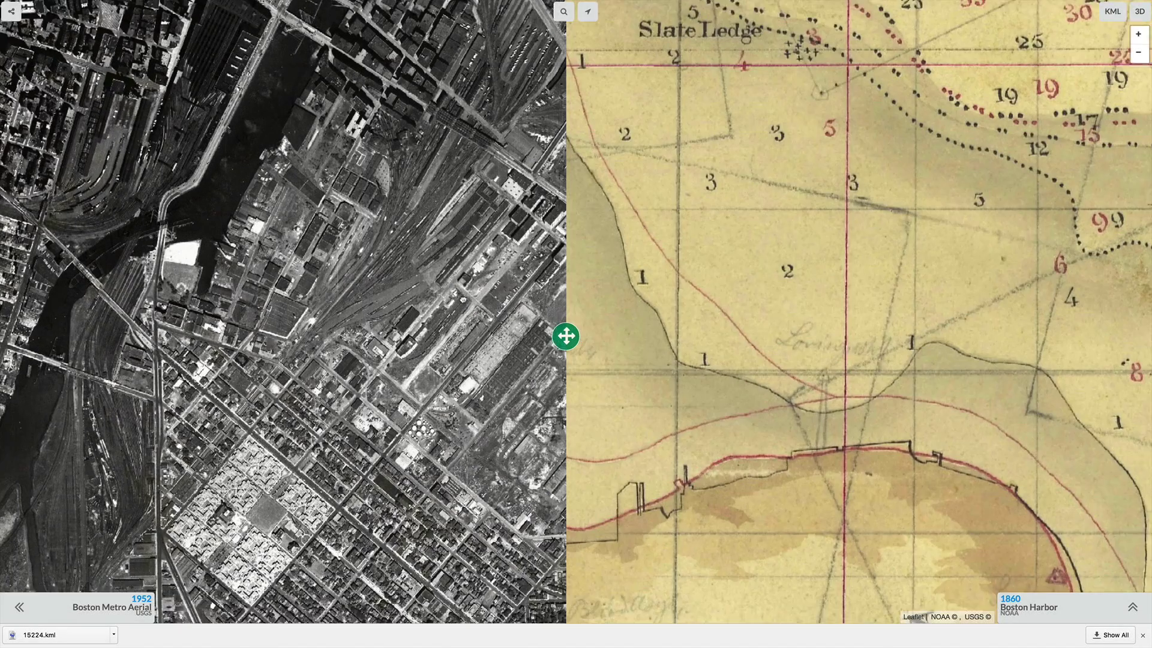
drag(446, 321, 457, 289)
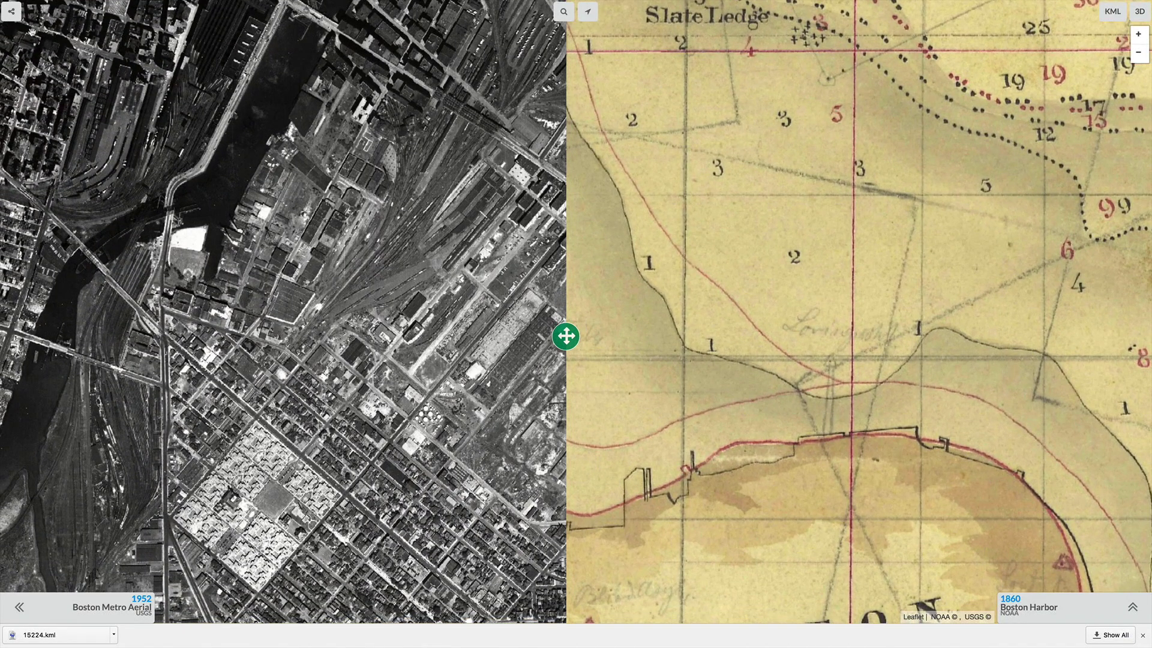
click(11, 11)
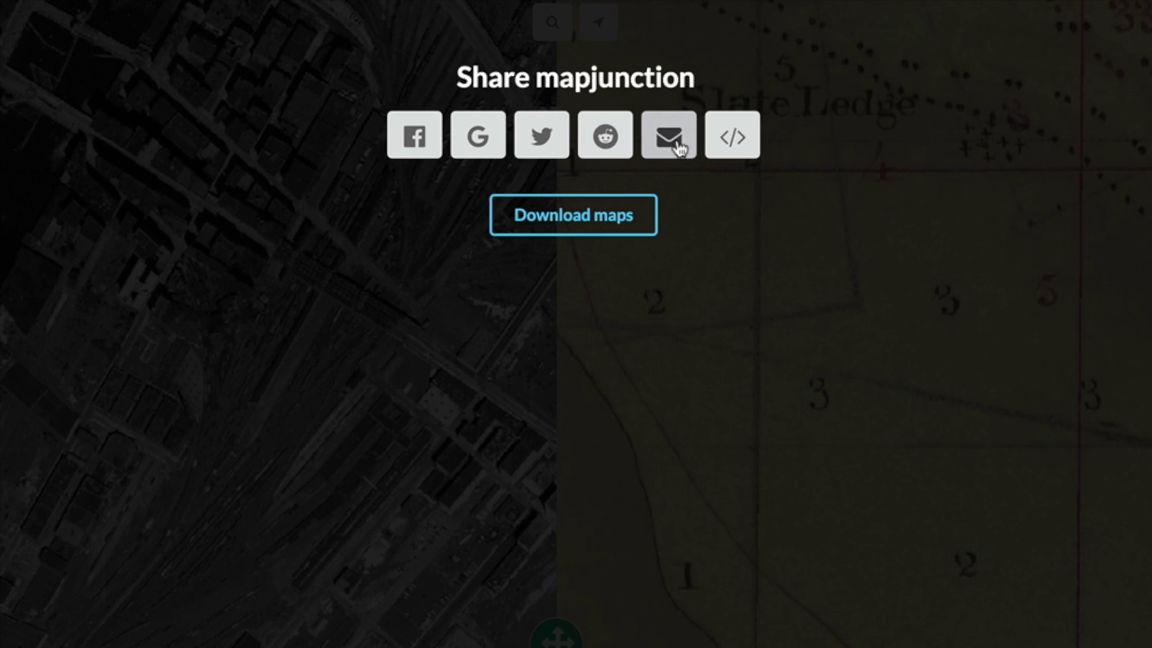
Show and select the iframe embed code for the current map view
click(741, 143)
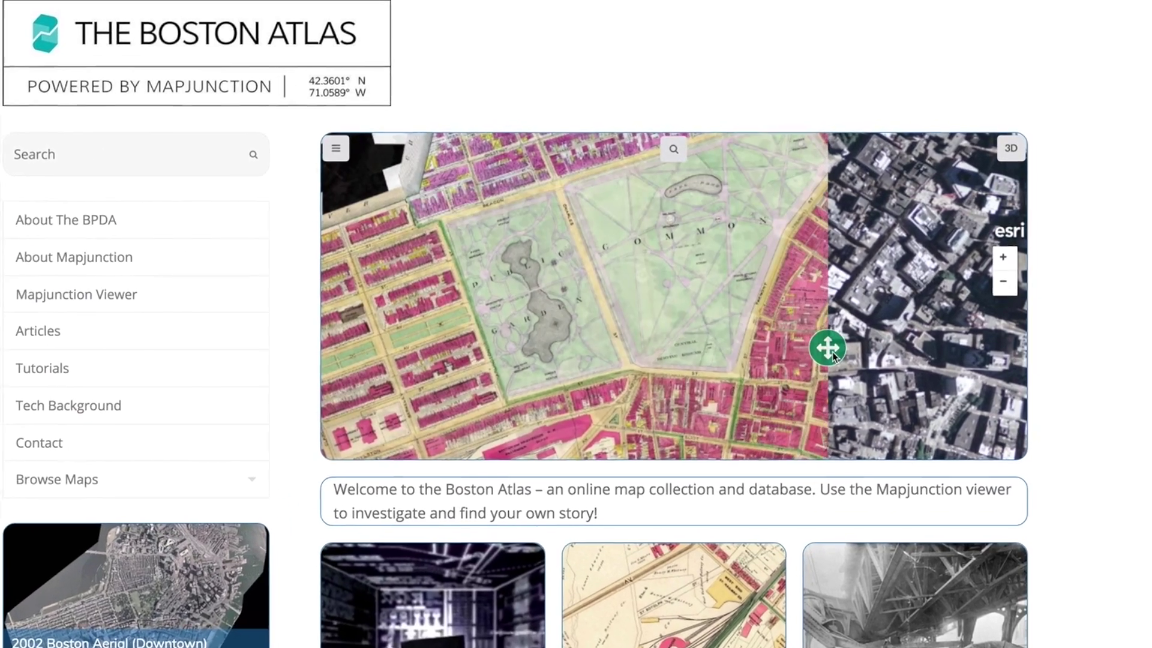
drag(833, 355, 658, 362)
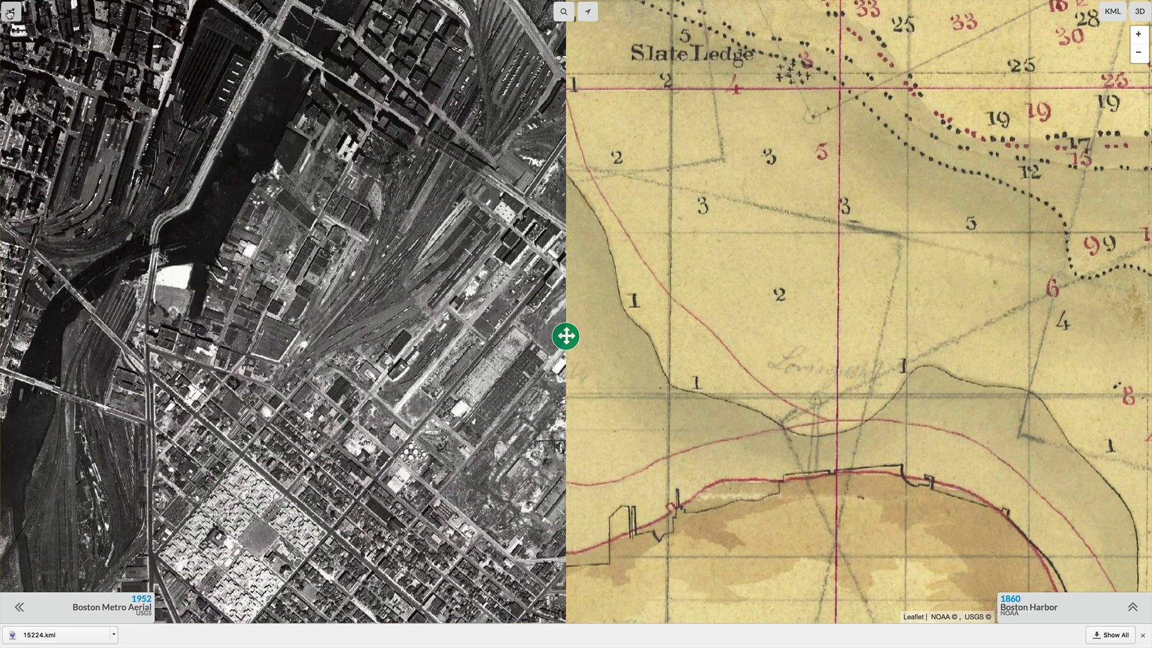
Reopen the Share mapjunction overlay in the Mapjunction browser tab
click(9, 12)
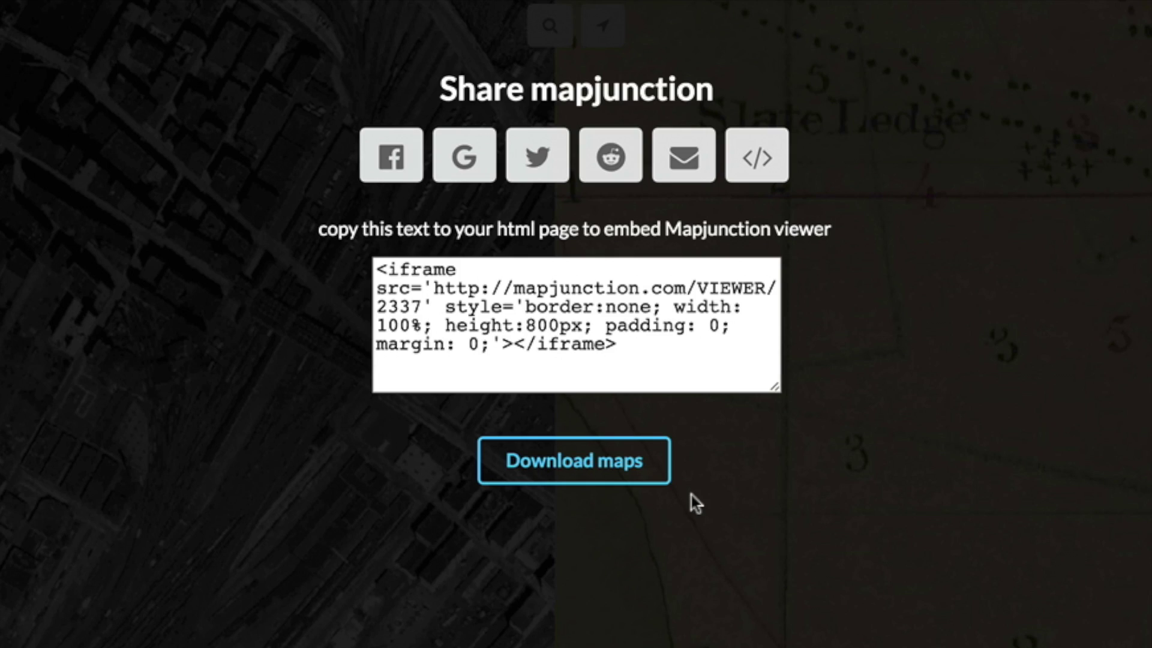
Have download links for the current map layers e-mailed to the prefilled address
click(642, 478)
drag(625, 262, 393, 252)
click(653, 360)
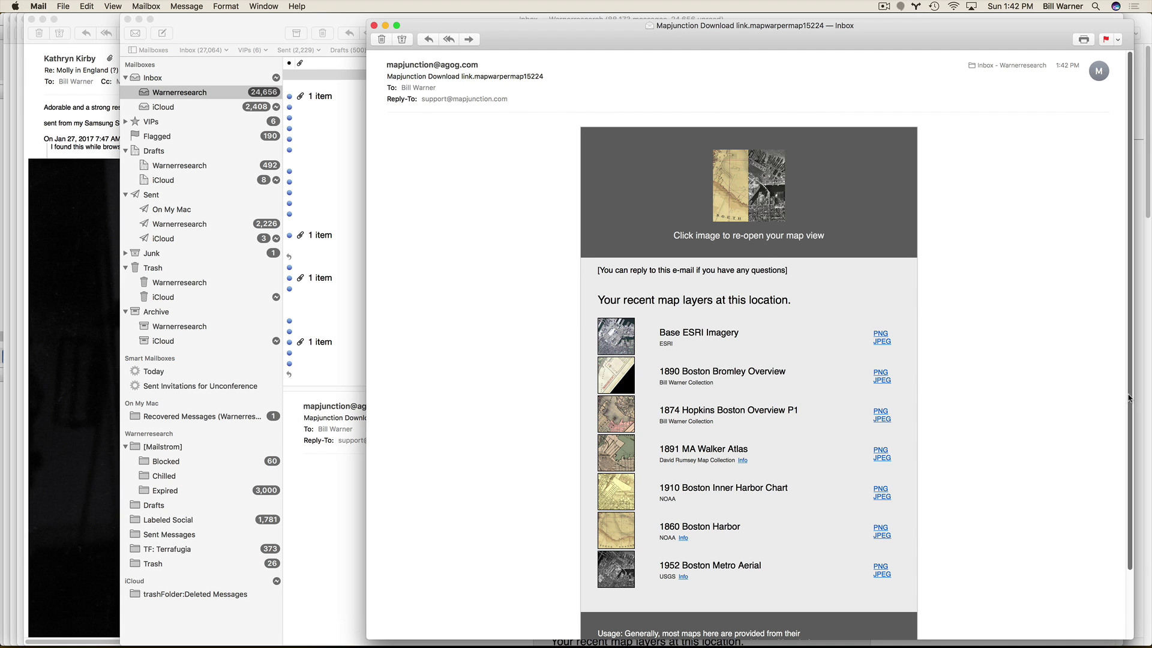
scroll(1129, 397, down, 3)
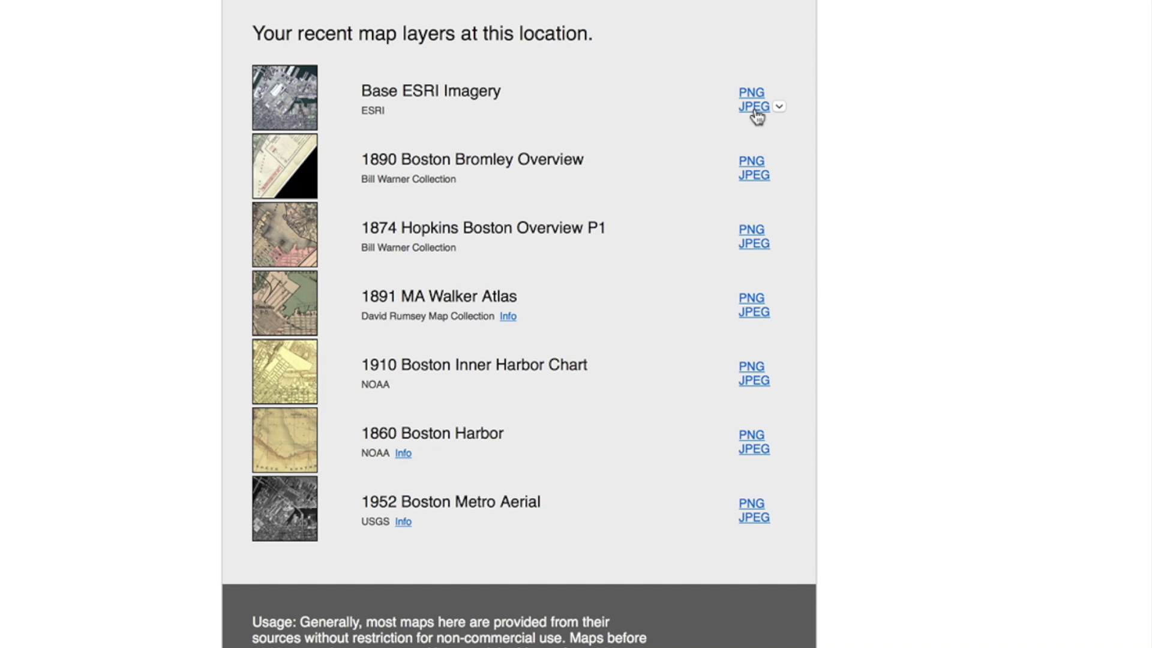
Open the Base ESRI Imagery layer as a JPEG from the download e-mail
mouse_move(757, 117)
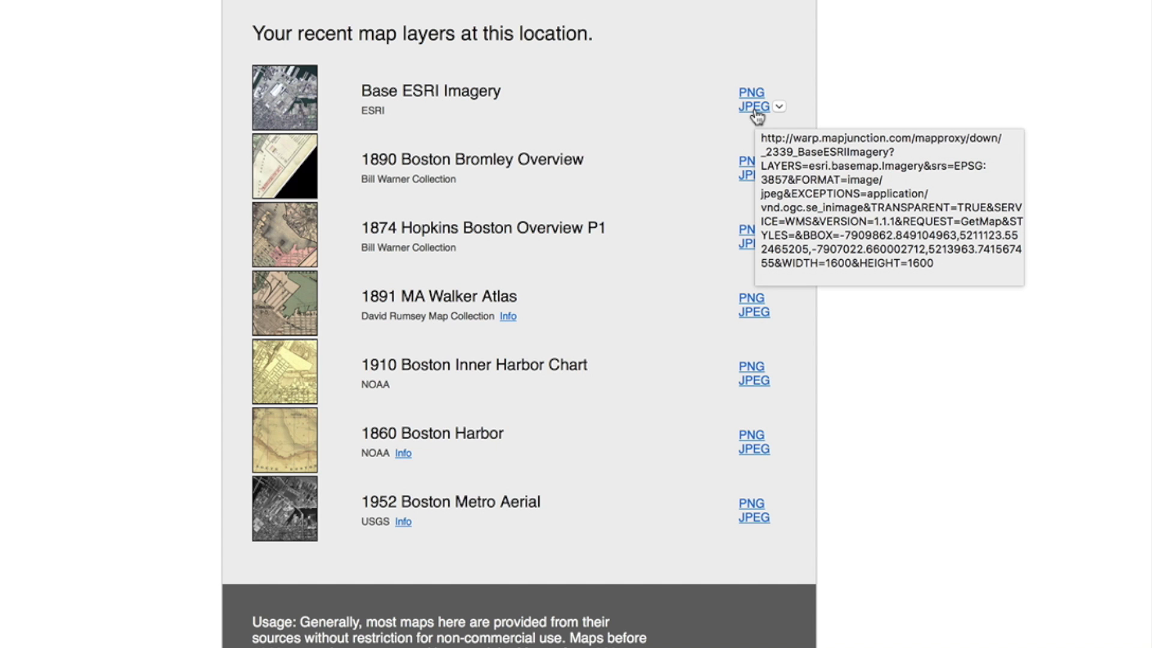
click(755, 106)
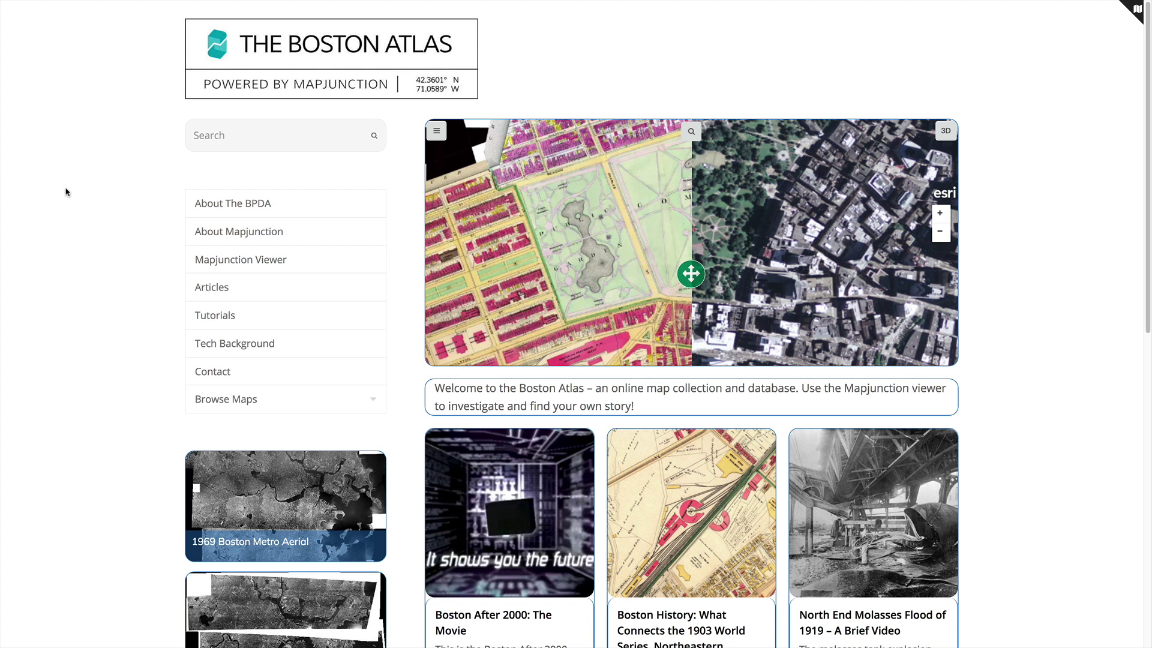
Search The Boston Atlas collection for 'atlas'
click(223, 130)
text(atlas)
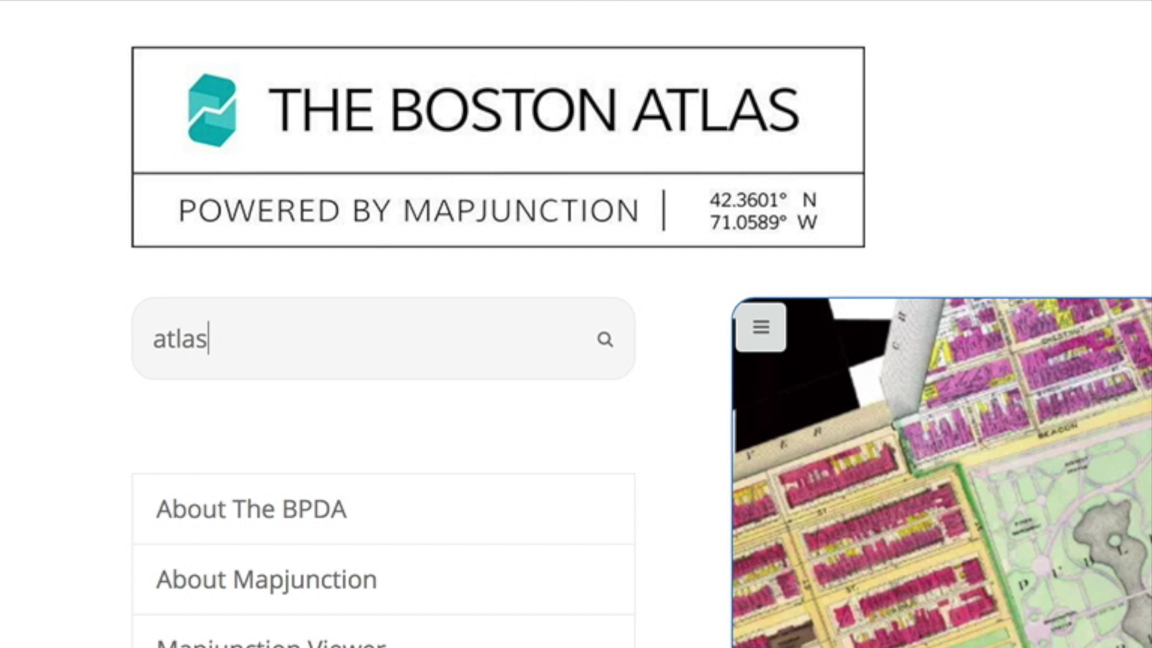
key(Return)
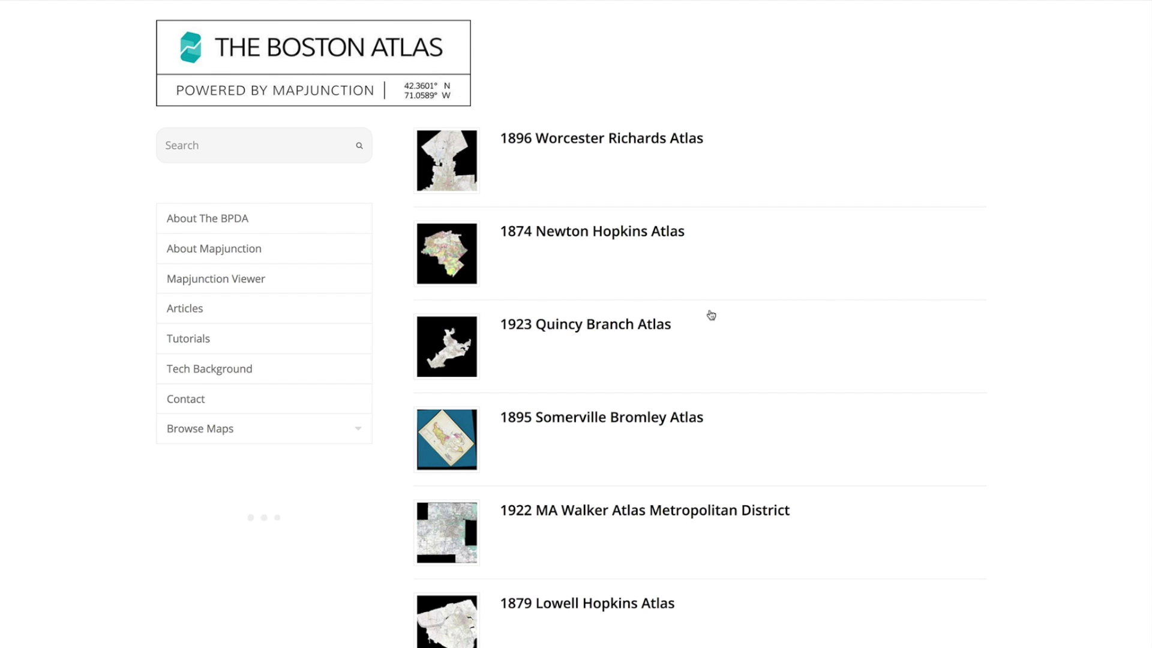
Scroll the results and open the 1969 Boston Metro Aerial map page
scroll(710, 315, down, 2)
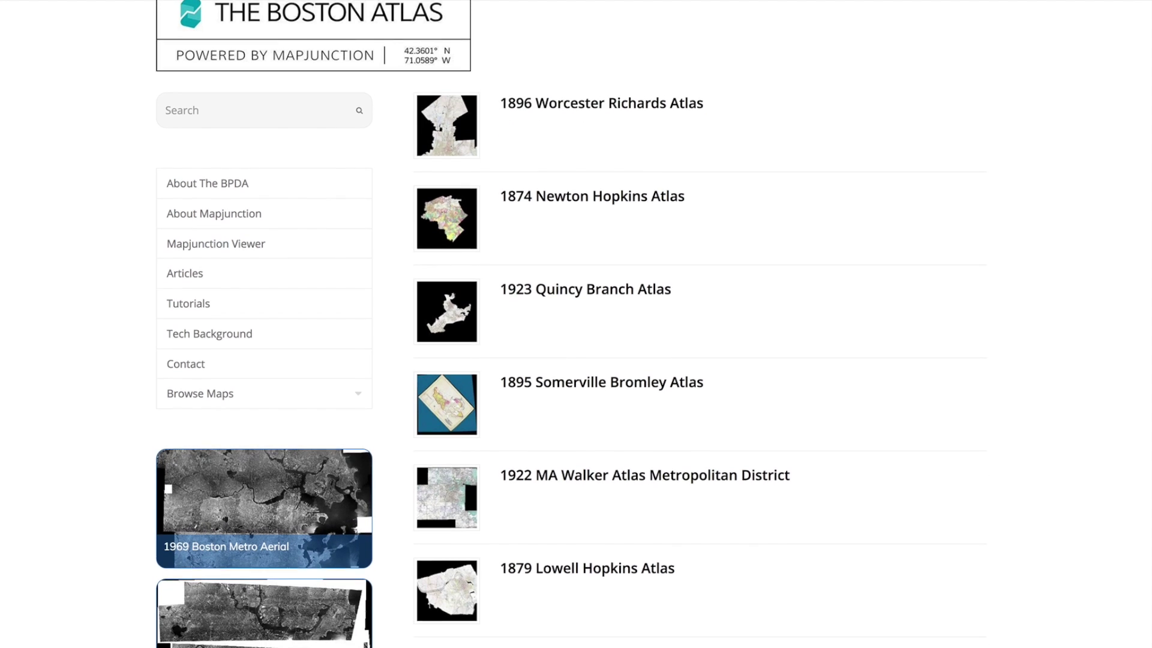
scroll(711, 315, down, 6)
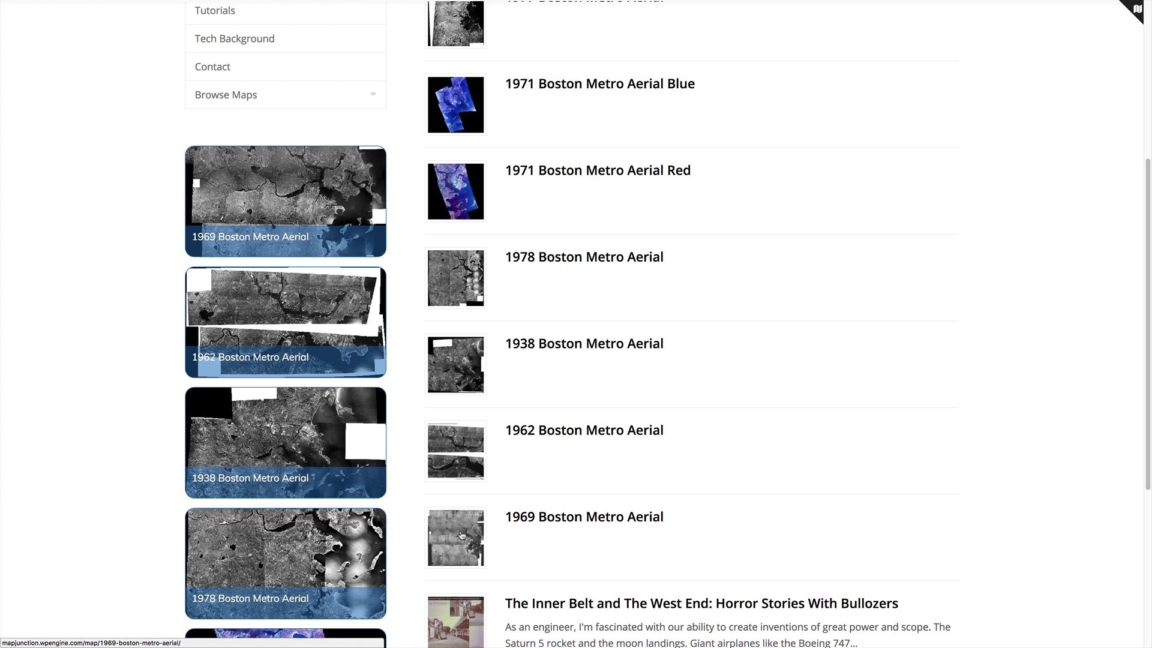
click(462, 535)
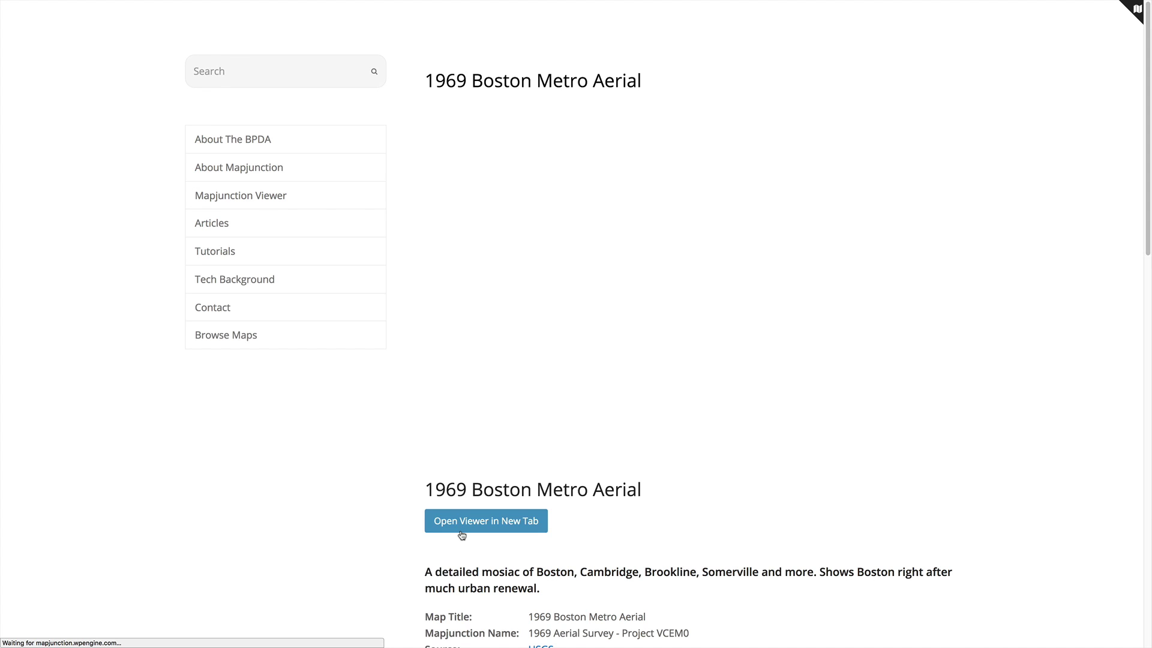
Blend the Current BRA Parcels outlines over the 1938 Boston Metro Aerial by dragging the opacity handle
drag(927, 488, 888, 494)
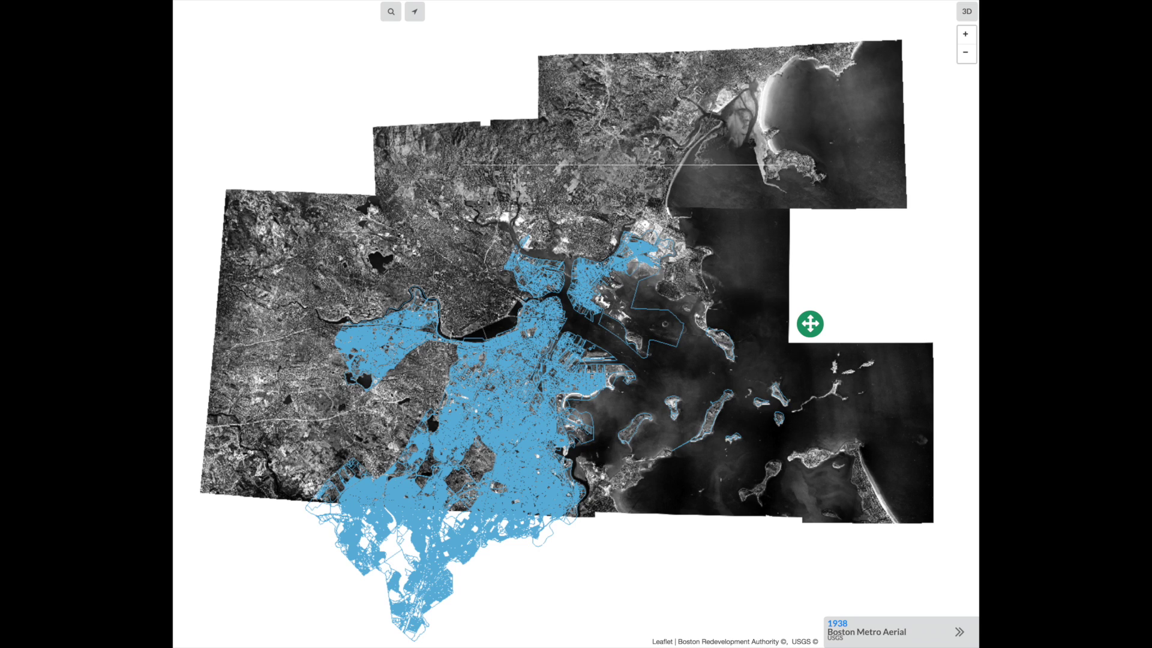